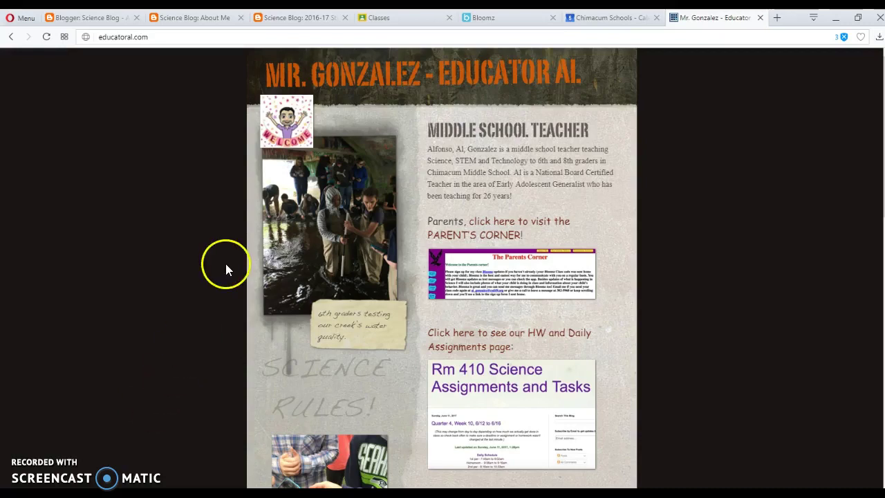
Go to game.classcraft.com/student in Opera to load the Classcraft login page
left_click(213, 38)
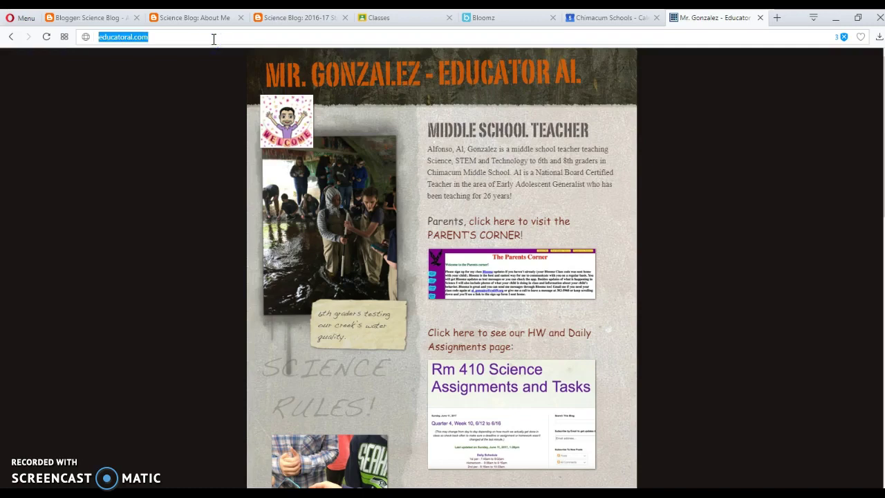
type("game.classc")
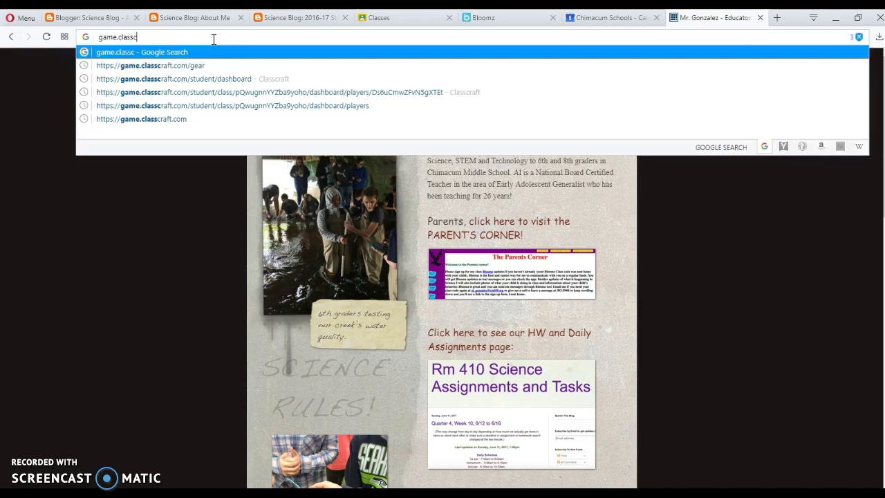
type("raft.com/stud")
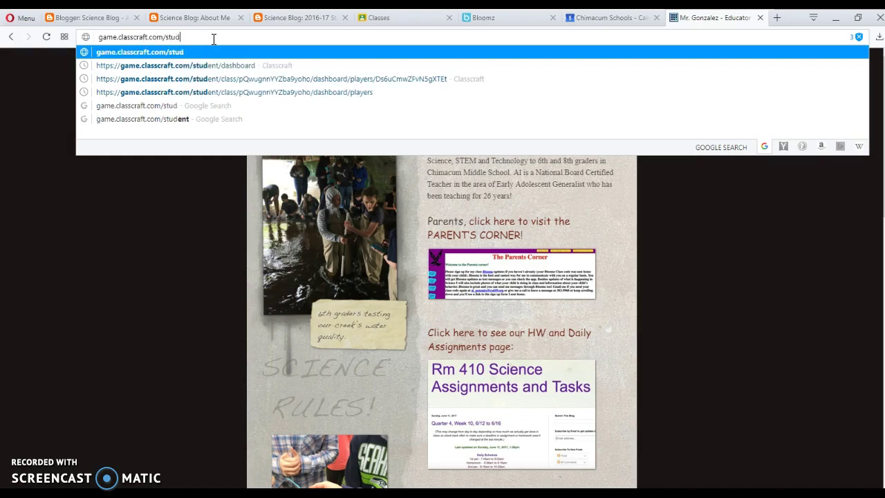
type("ent")
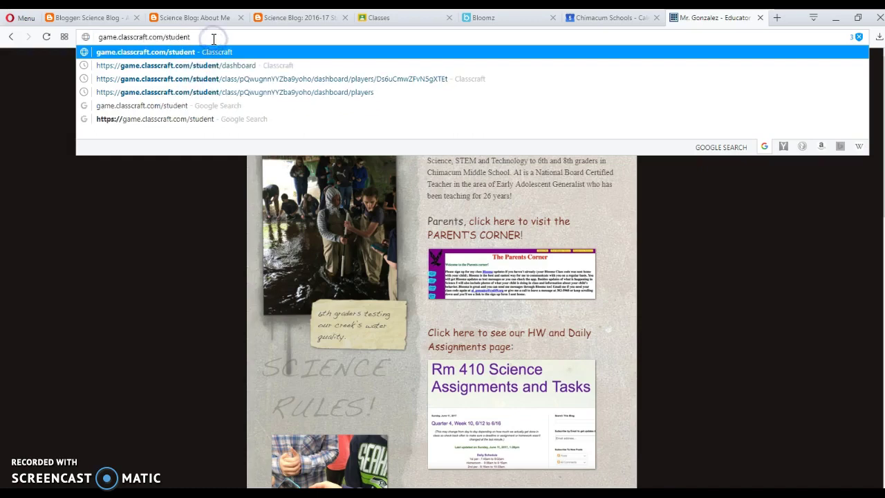
key("Return")
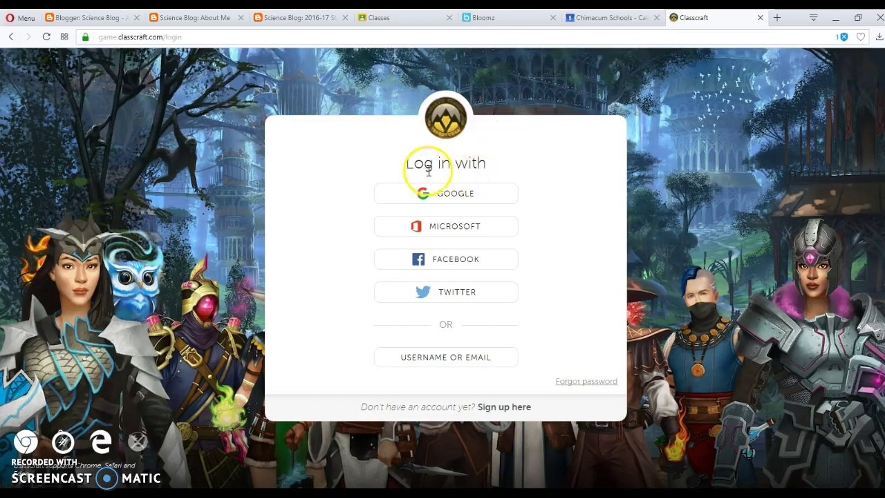
Log in with Google, choosing the student's Google account in the sign-in popup
left_click(449, 199)
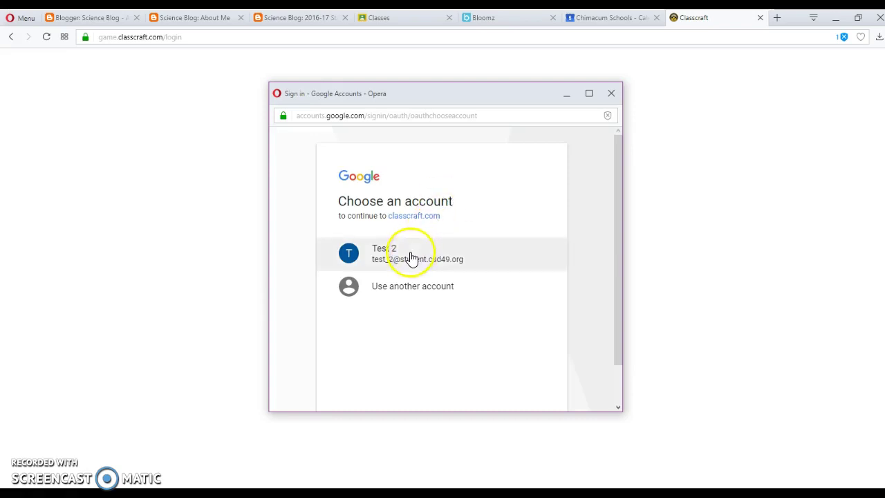
left_click(409, 255)
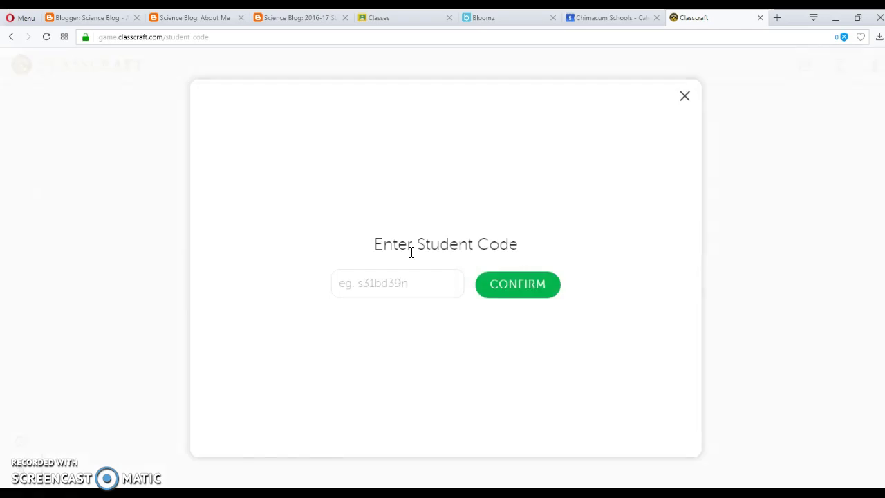
Enter the class student code in the Enter Student Code field
left_click(385, 283)
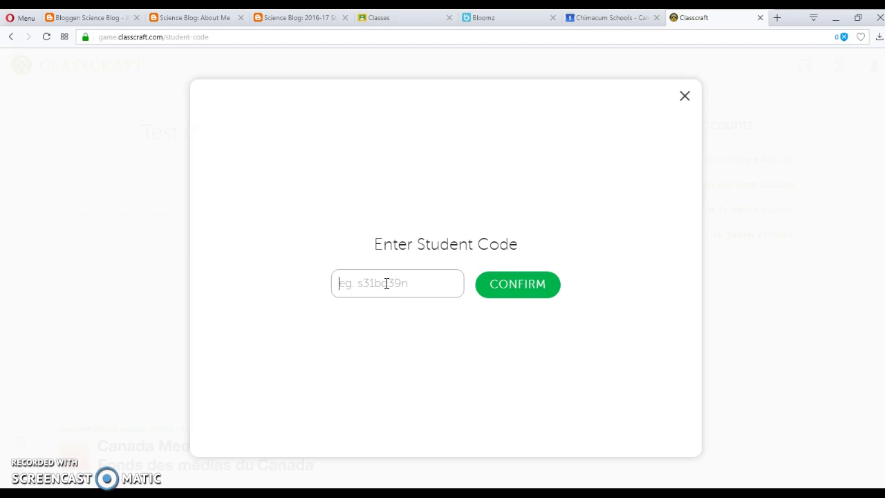
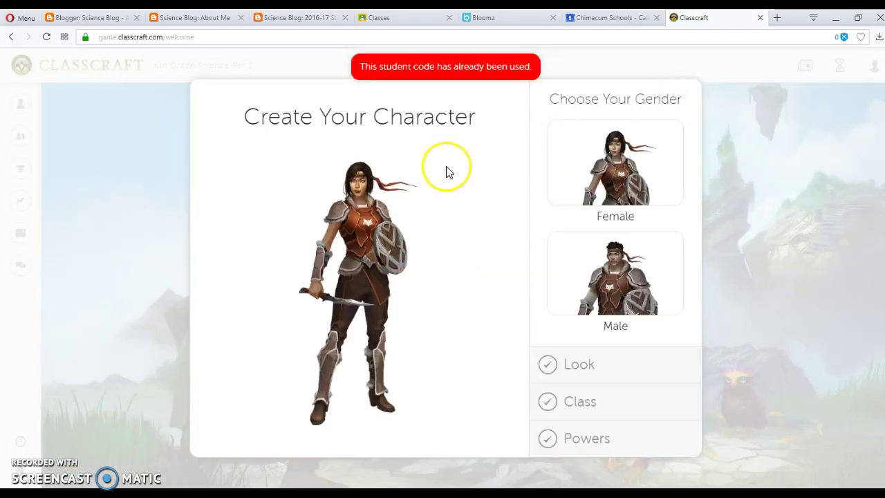
Make the character male, pick a look, and choose the Mage class after previewing Healer
left_click(602, 271)
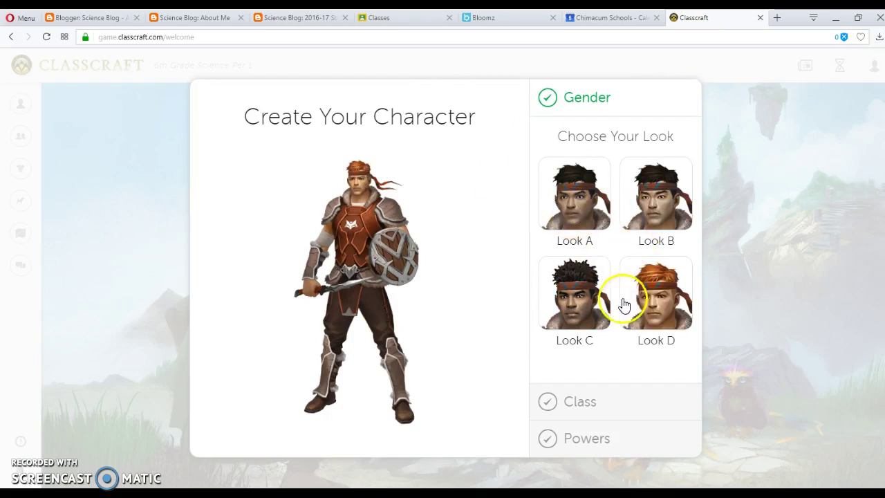
left_click(584, 228)
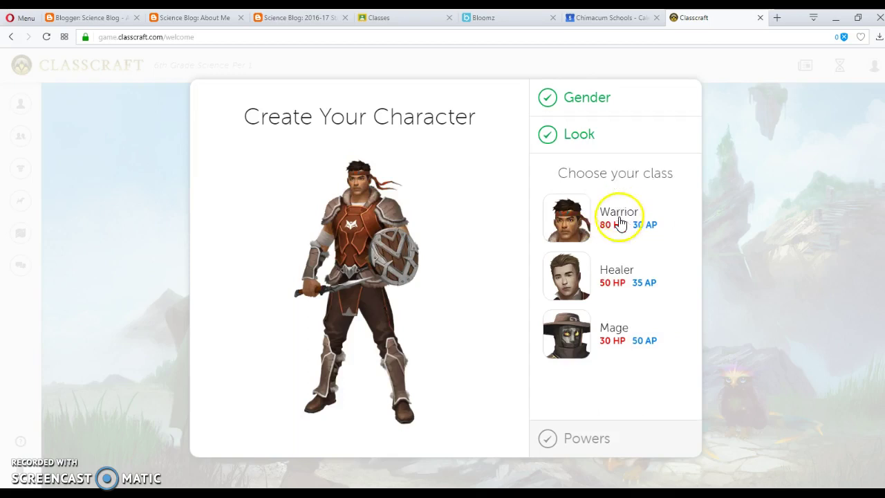
left_click(619, 246)
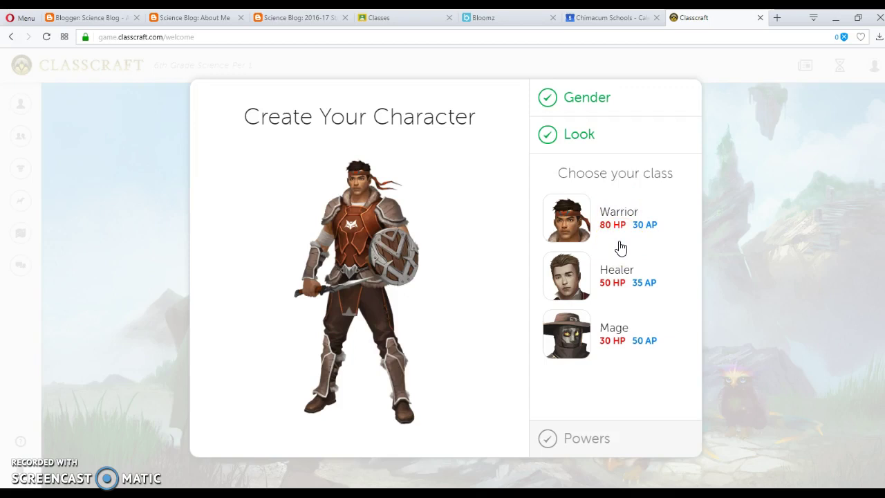
left_click(624, 228)
left_click(615, 276)
left_click(603, 339)
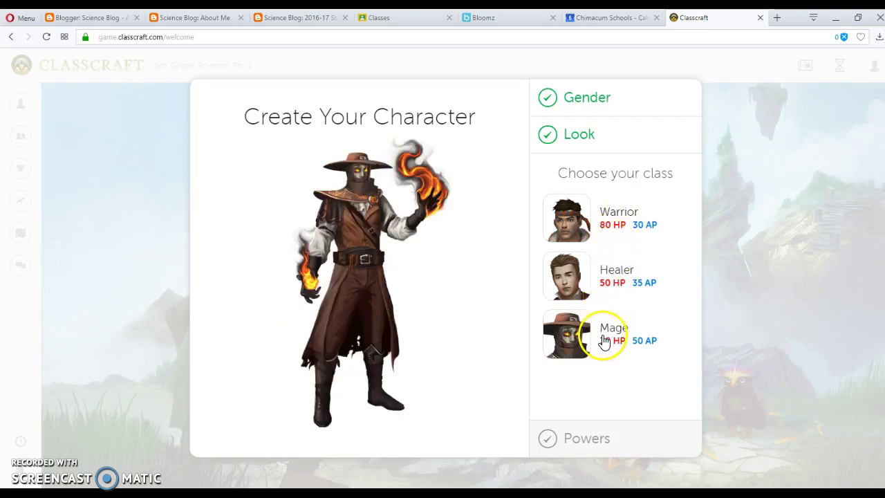
Compare the Teleport, Mana Transfer and Invisibility mage power descriptions
left_click(603, 339)
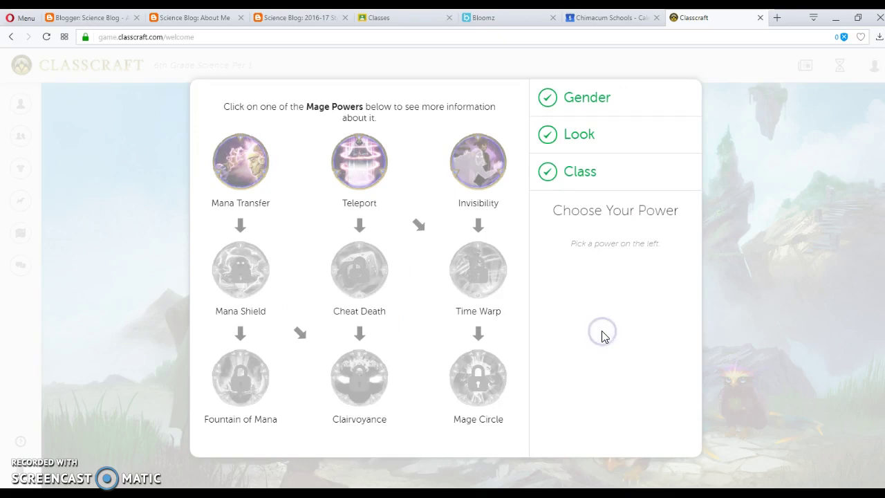
left_click(349, 202)
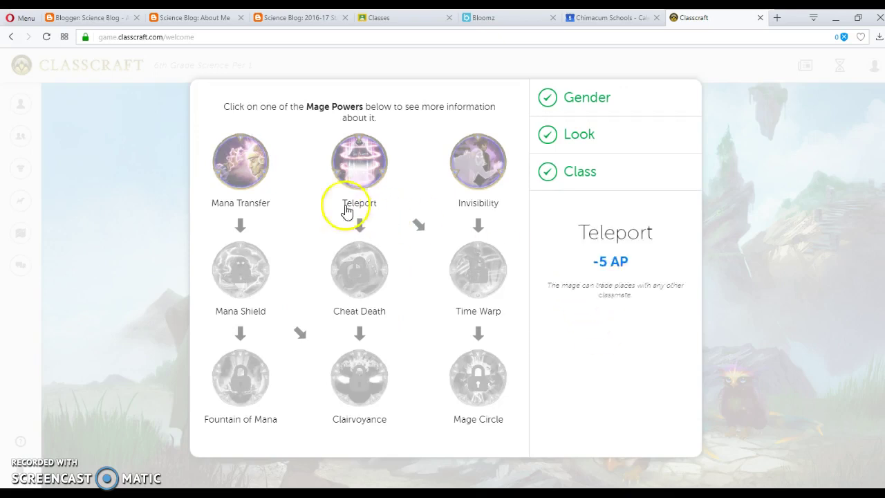
left_click(250, 173)
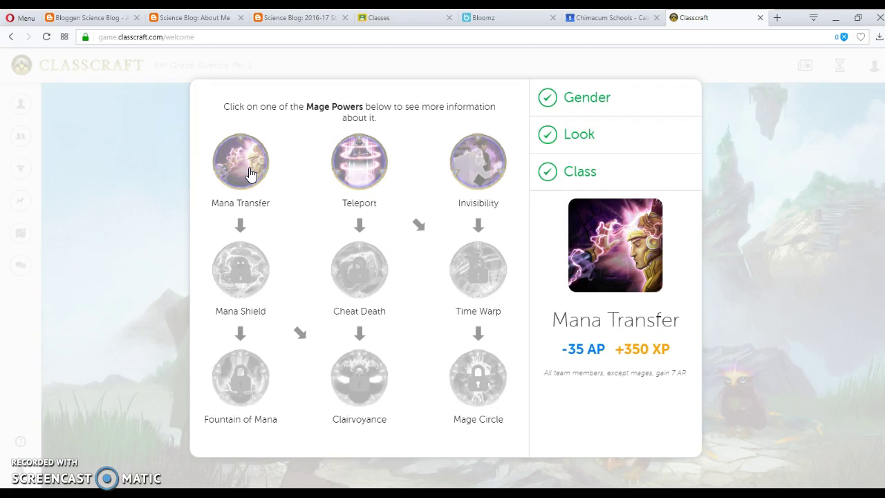
left_click(364, 169)
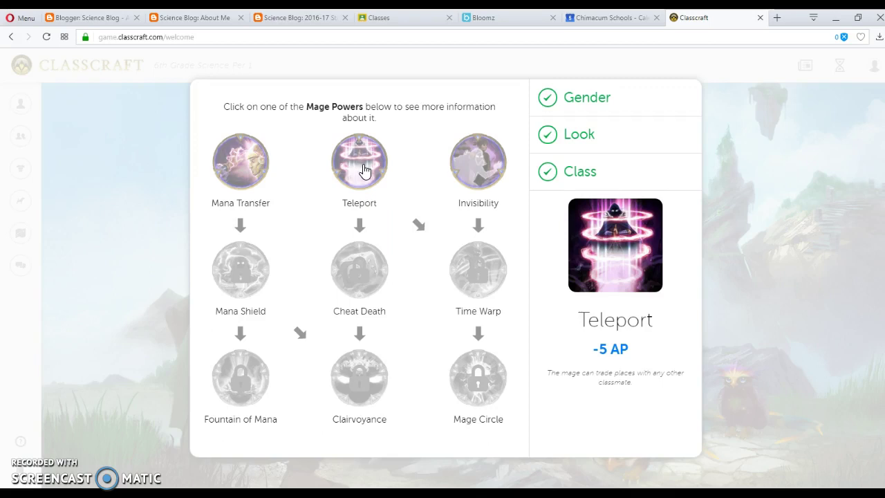
left_click(475, 169)
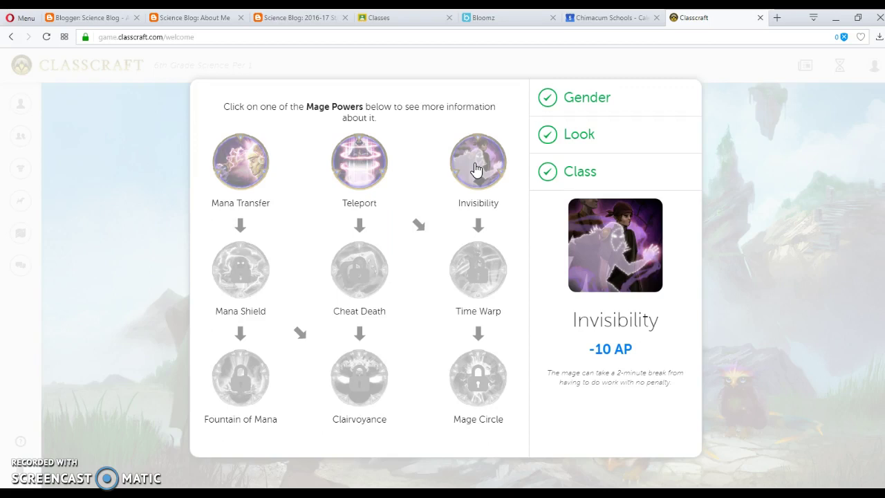
Pick Mana Transfer as the mage's power and continue to Team Options
left_click(254, 163)
left_click(575, 360)
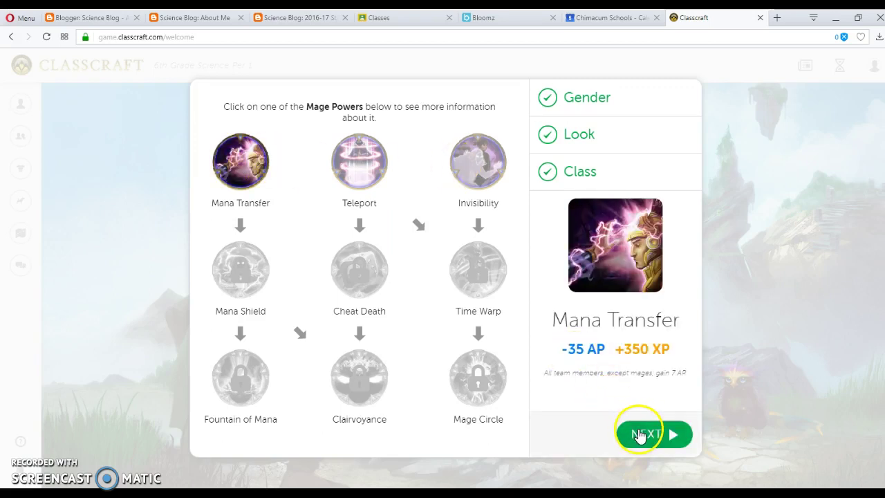
left_click(639, 434)
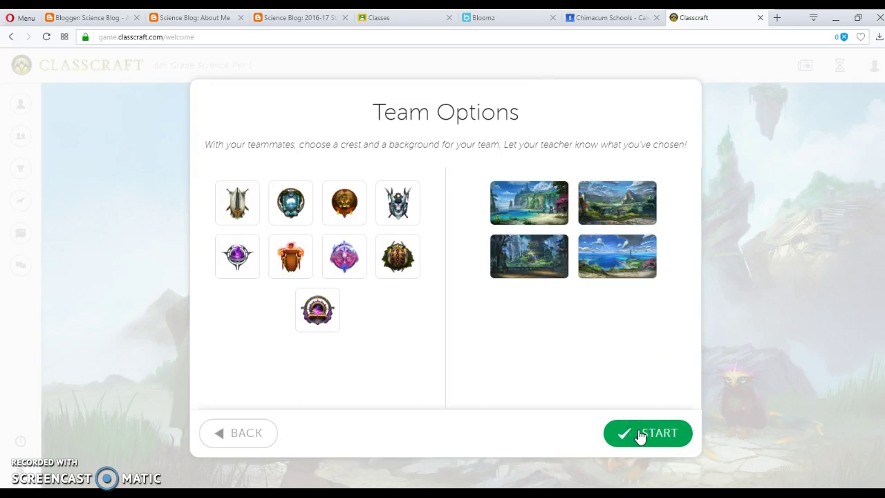
Preview the team crests, from winged-sword to tree-nut, and start the game
left_click(379, 204)
left_click(242, 206)
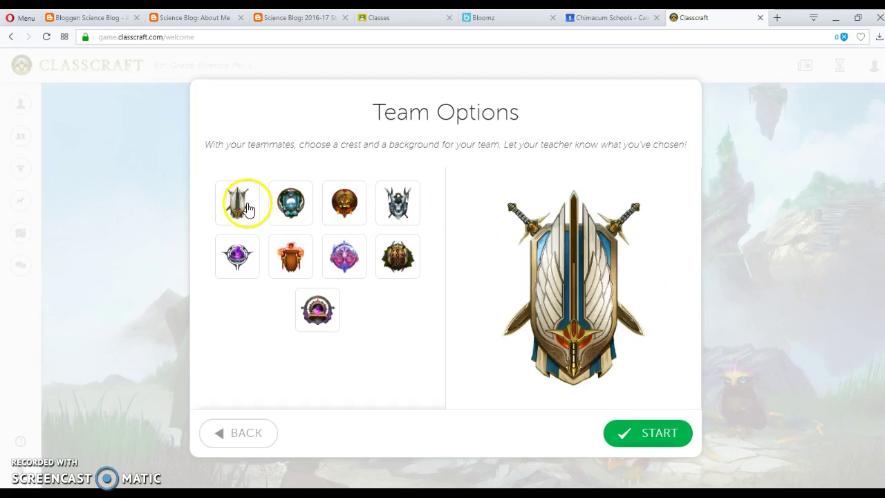
left_click(289, 203)
left_click(347, 204)
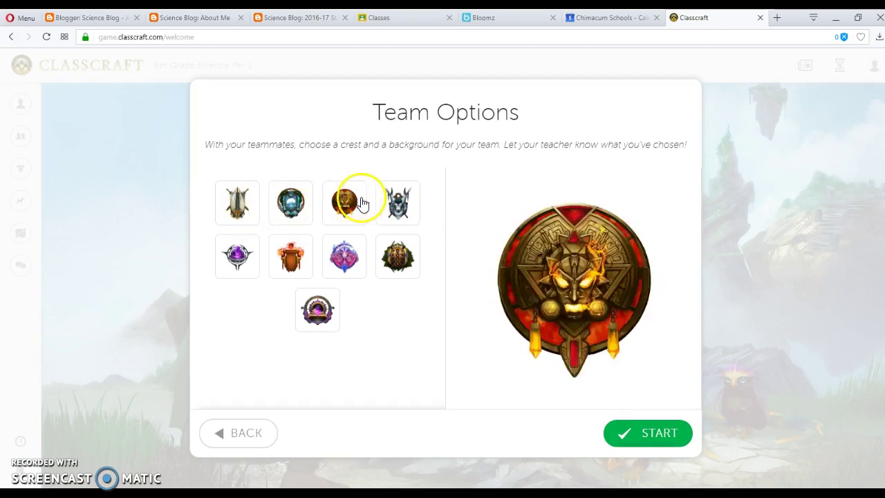
left_click(395, 205)
left_click(396, 254)
left_click(343, 257)
left_click(289, 256)
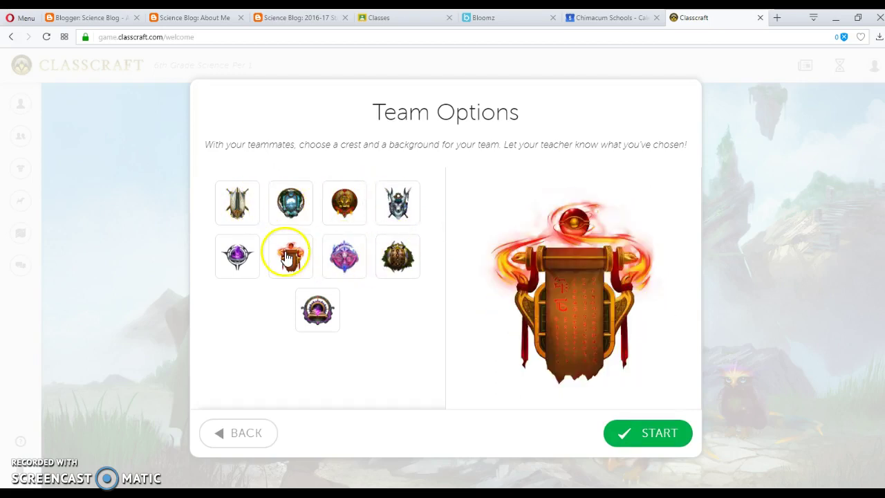
left_click(246, 255)
left_click(354, 254)
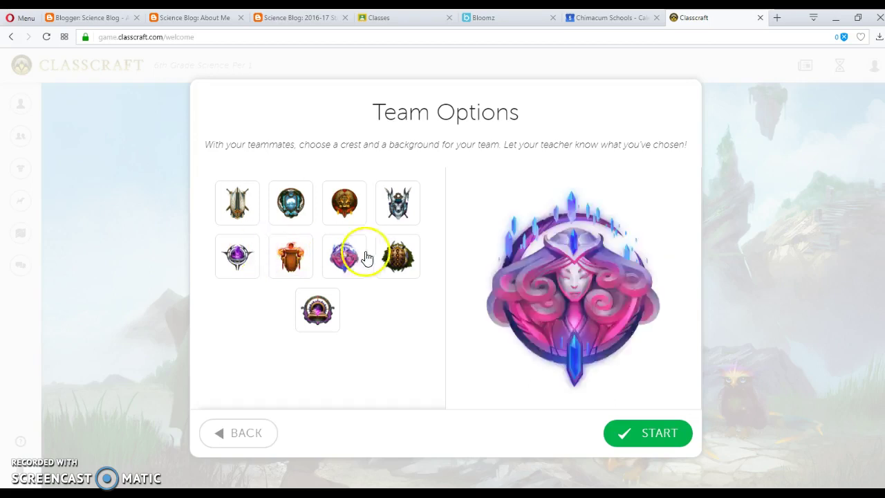
left_click(395, 259)
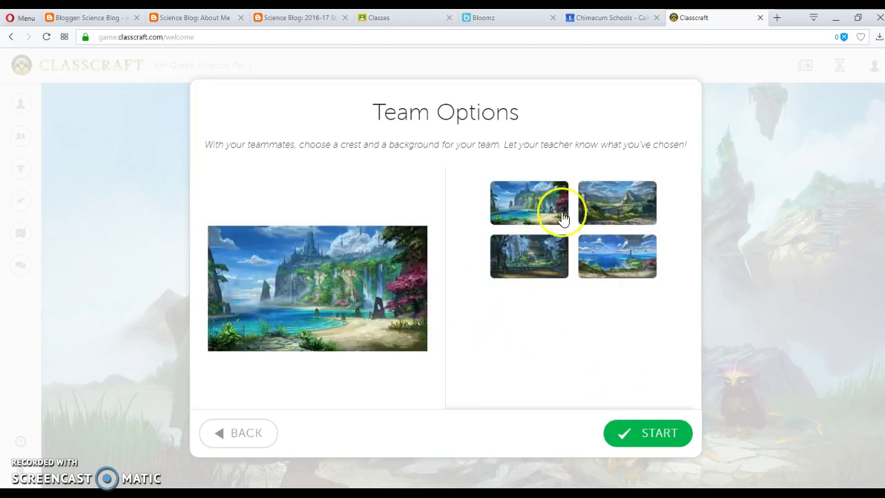
mouse_move(616, 203)
left_click(642, 440)
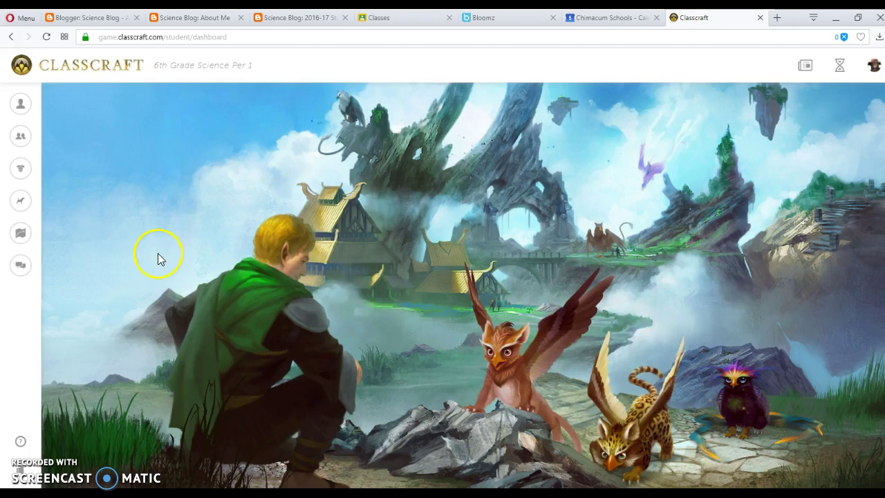
Check the level 1 mage's stats and Mana Transfer power on the Avatar Dashboard, then view Team
left_click(20, 111)
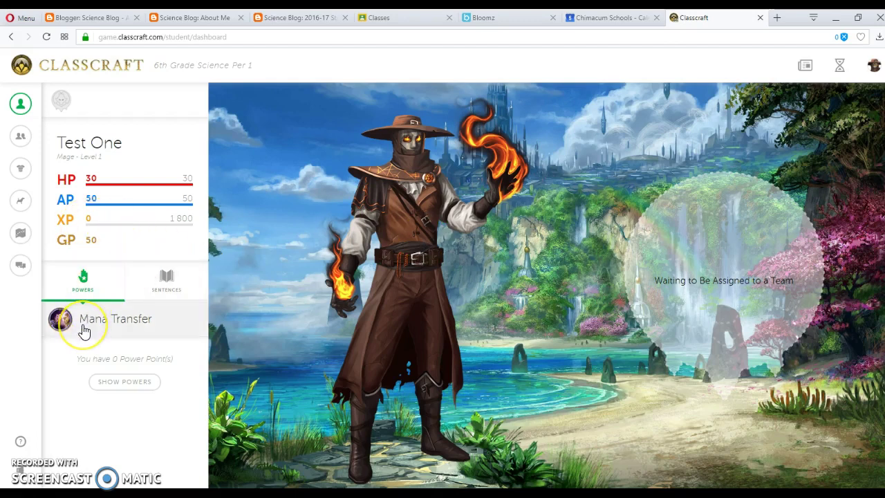
left_click(57, 285)
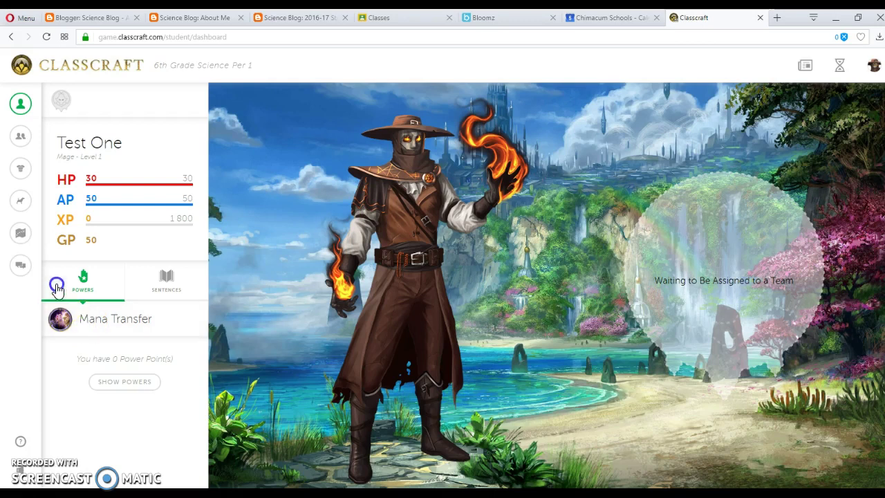
left_click(20, 137)
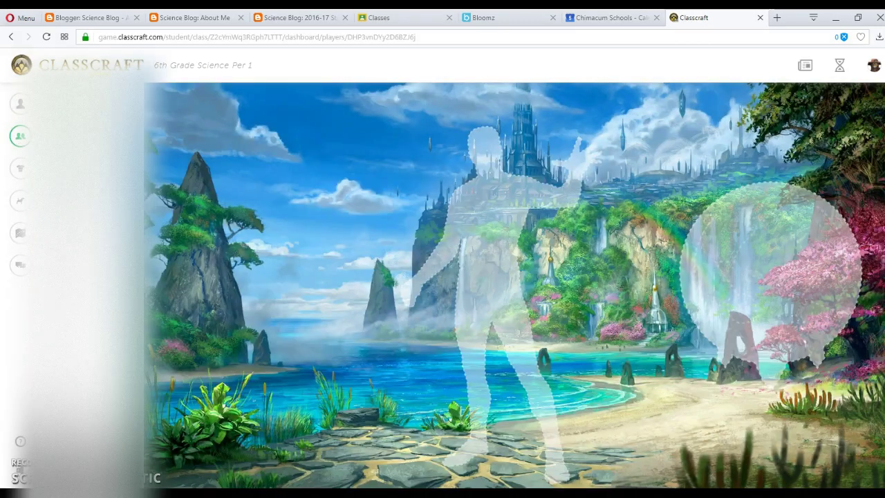
Browse the Equipment page and the Pets page with the Ember pet
left_click(20, 168)
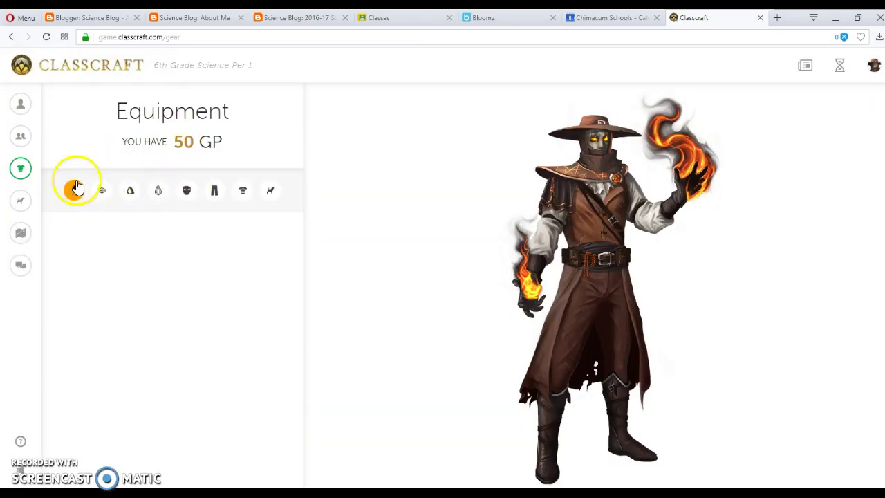
left_click(24, 201)
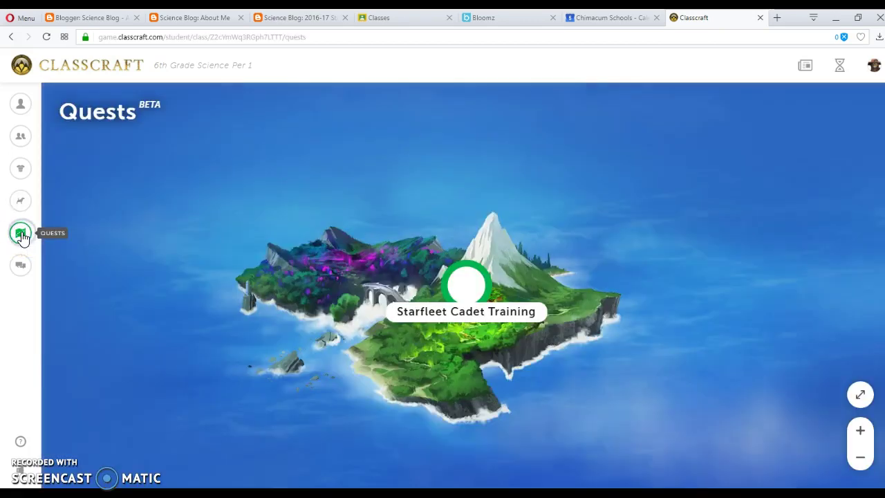
Open Starfleet Cadet Training and read its Introduction about boarding the Starship Equinox
left_click(454, 277)
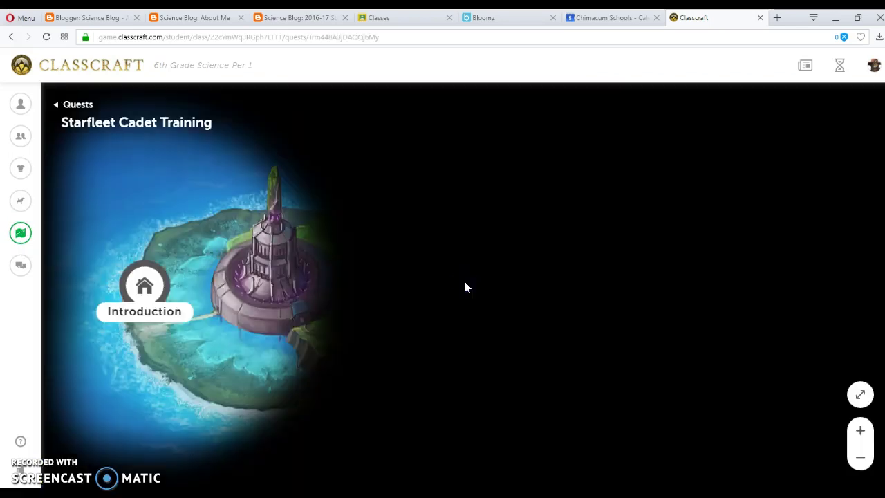
left_click(174, 277)
left_click(149, 280)
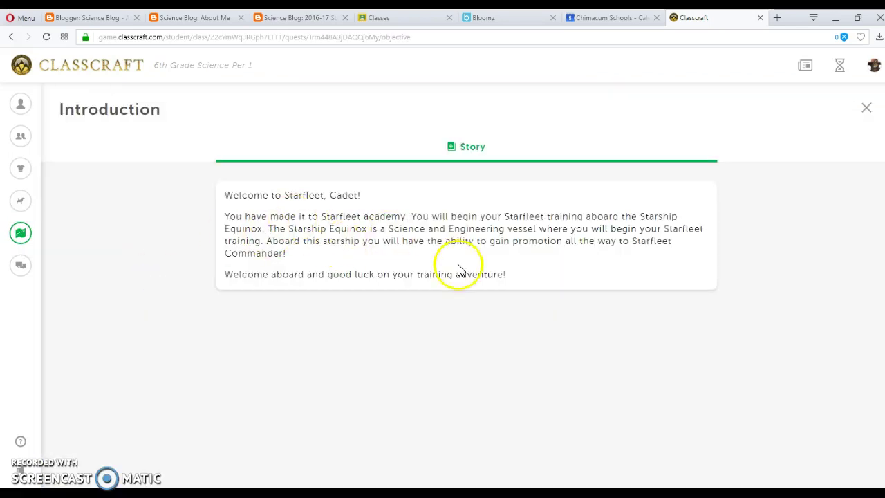